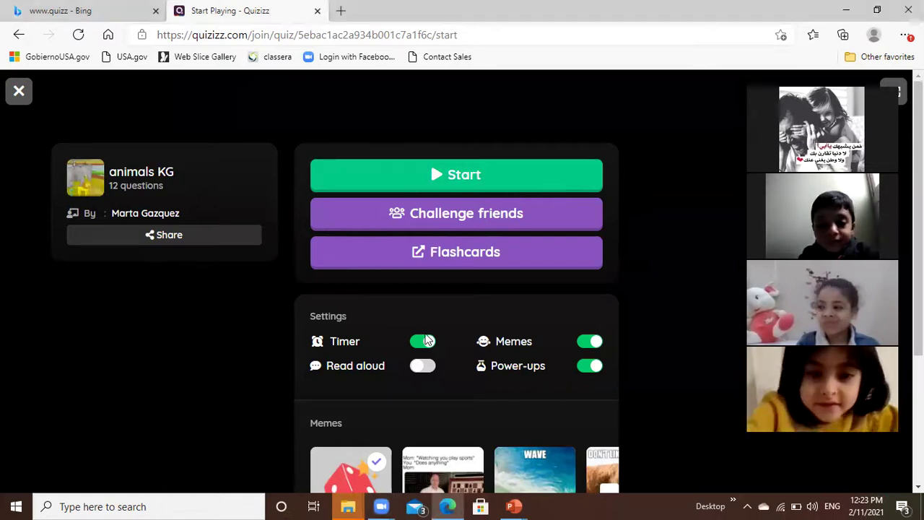
Switch the Timer setting off for the 12-question animals KG quiz.
left_click(425, 341)
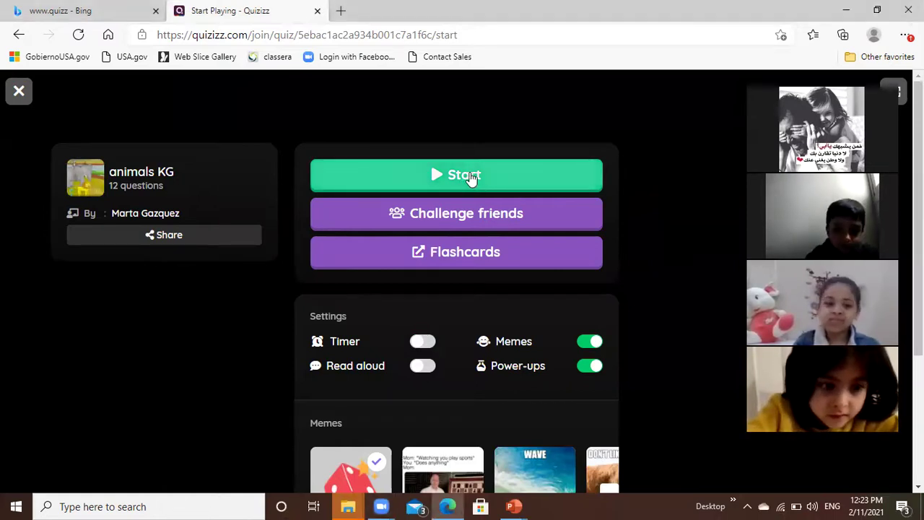
Start the game, turn music on, and answer ELEPHANT with the elephant picture.
left_click(469, 177)
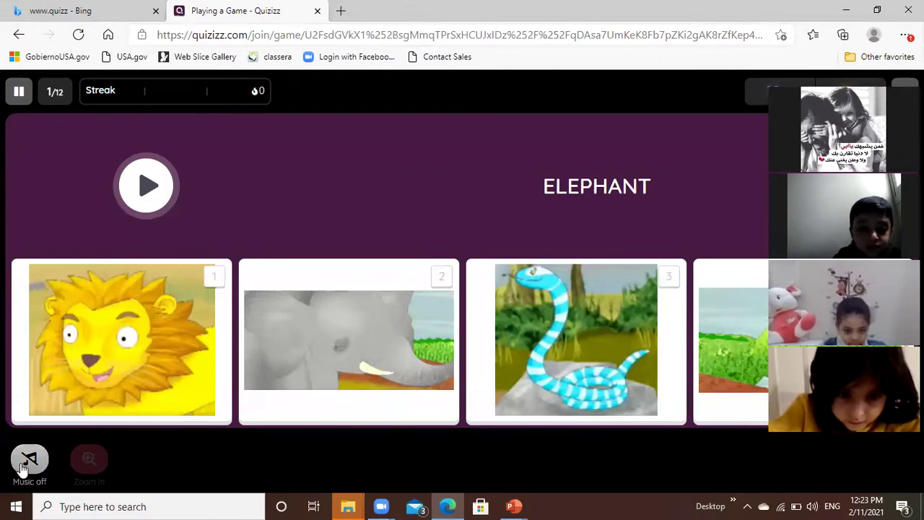
left_click(22, 467)
left_click(358, 331)
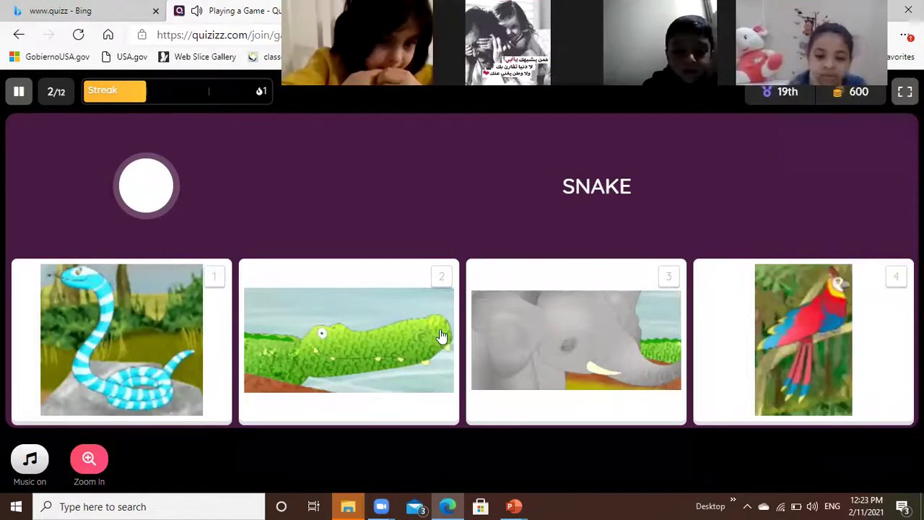
Pick the snake, parrot and monkey pictures for questions 2 to 4.
left_click(181, 352)
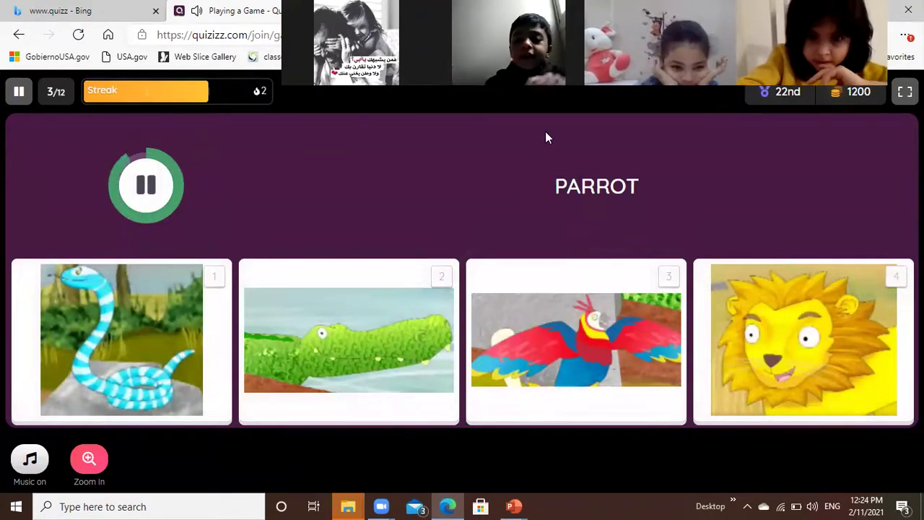
left_click(586, 317)
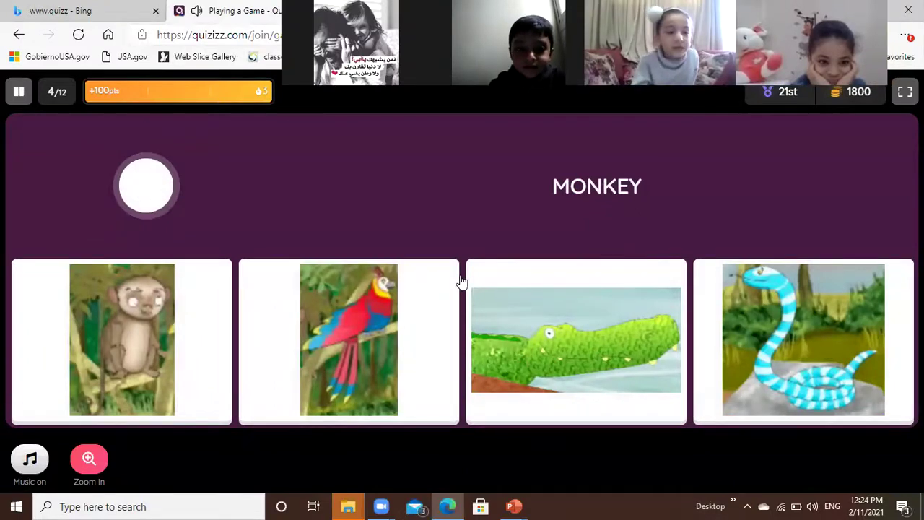
left_click(122, 356)
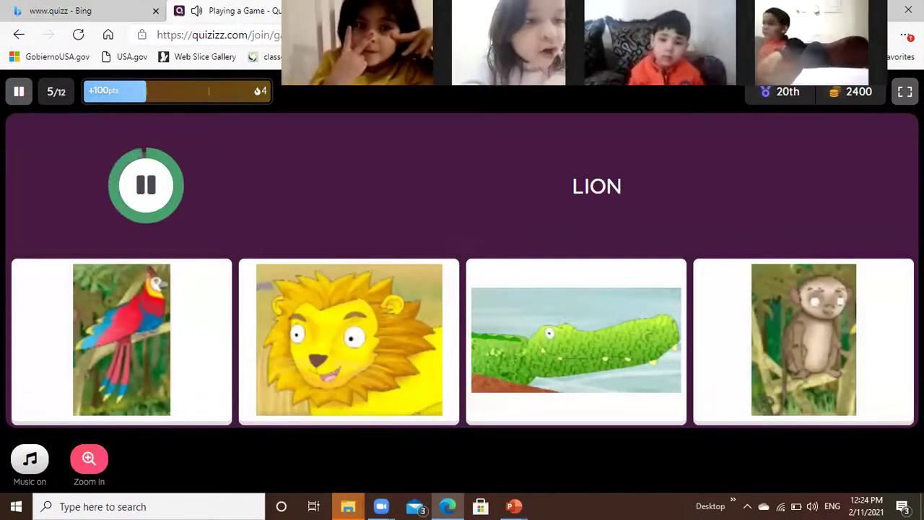
Pick the lion picture, then the crocodile picture on the next two questions.
left_click(440, 281)
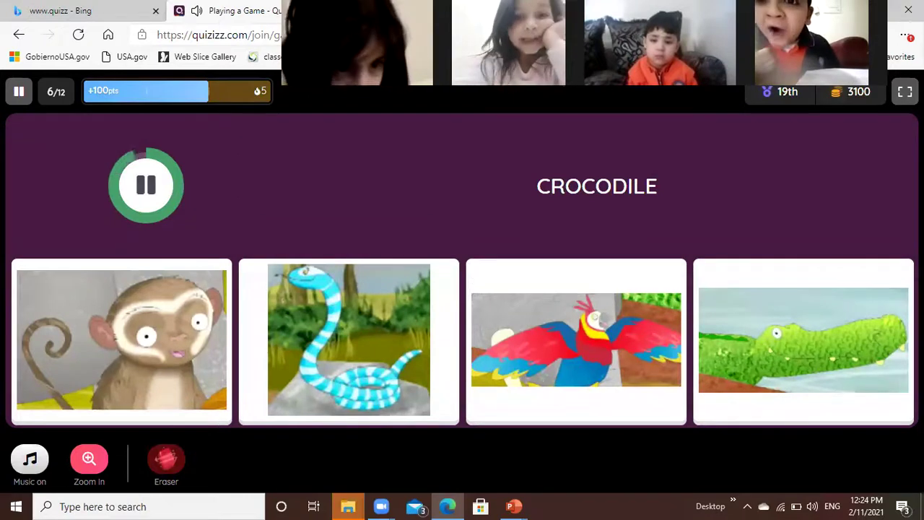
left_click(850, 381)
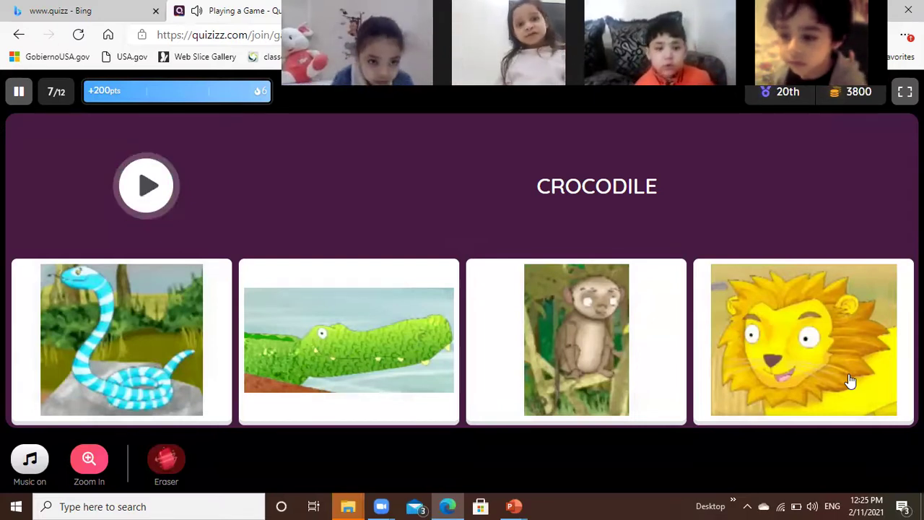
left_click(385, 365)
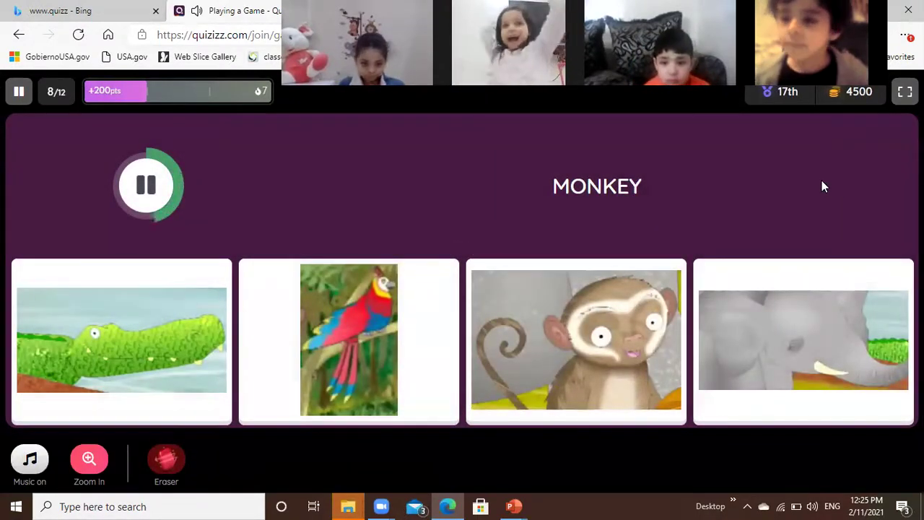
Pick the monkey picture, then the snake picture, reaching 6100 points.
left_click(606, 327)
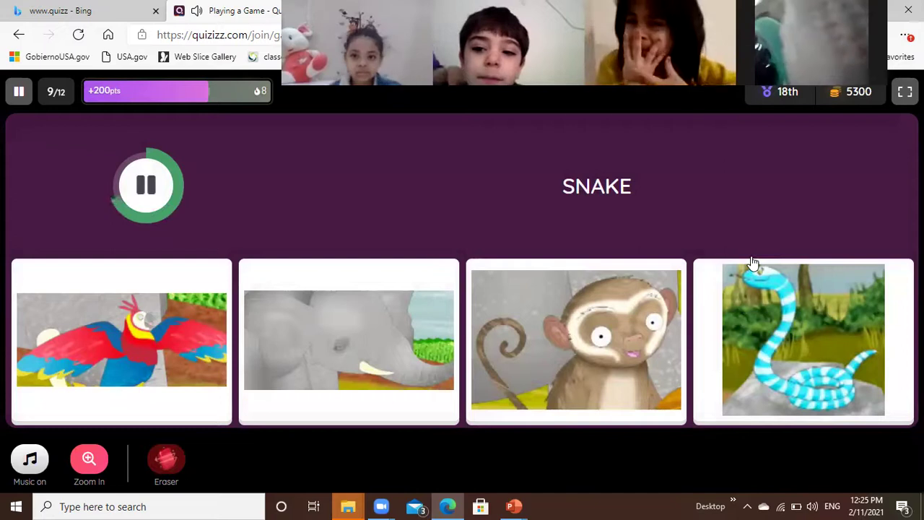
left_click(763, 294)
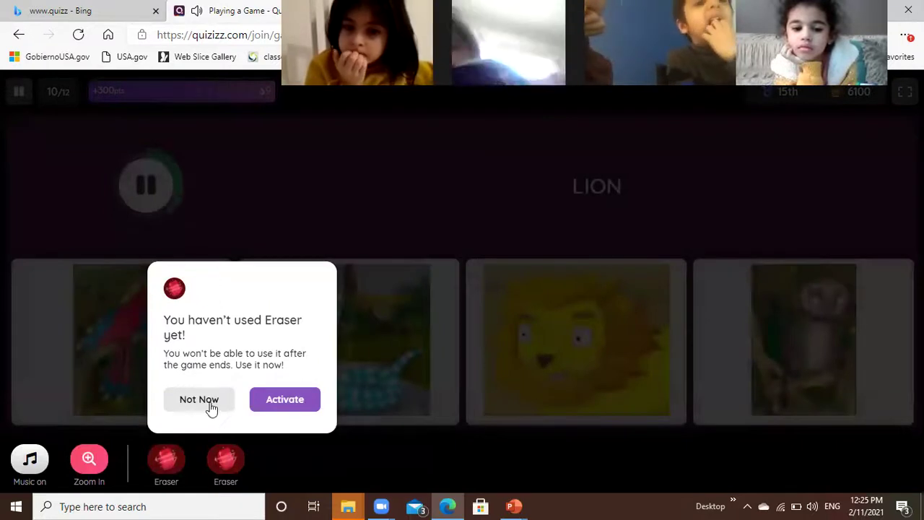
Decline the Eraser popup with Not Now and answer LION with the lion picture.
left_click(211, 408)
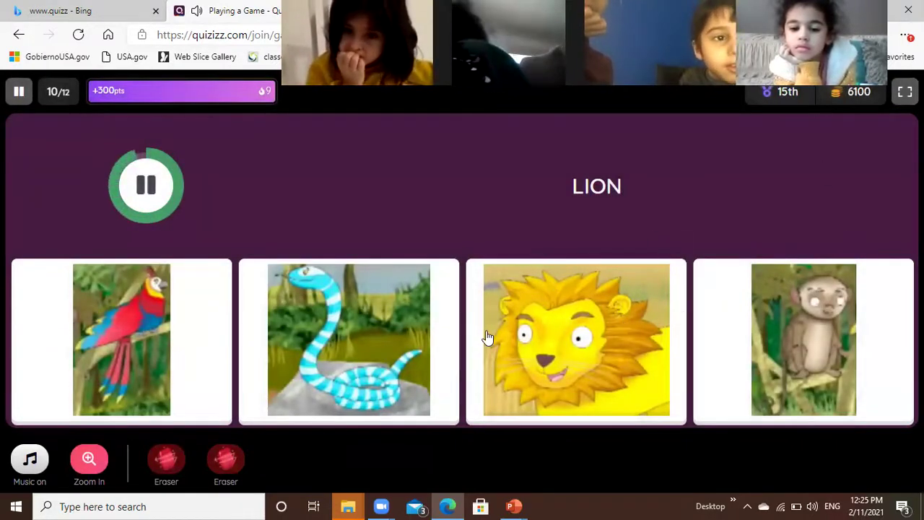
left_click(584, 320)
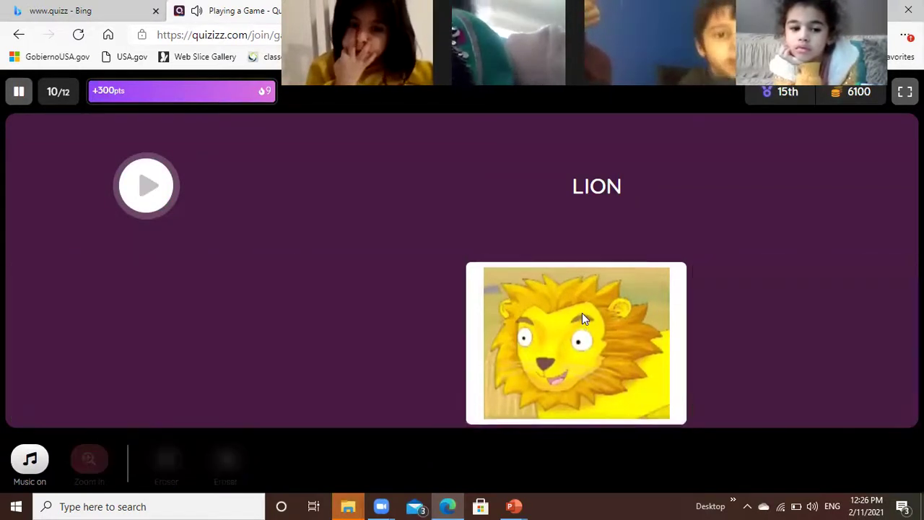